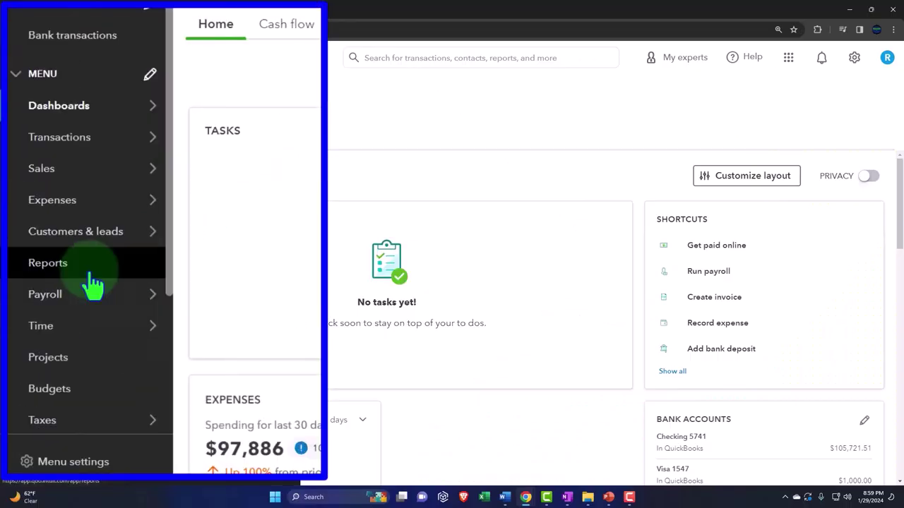
From Reports, open Balance Sheet, Profit and Loss and Trial Balance each in a new browser tab
click(94, 284)
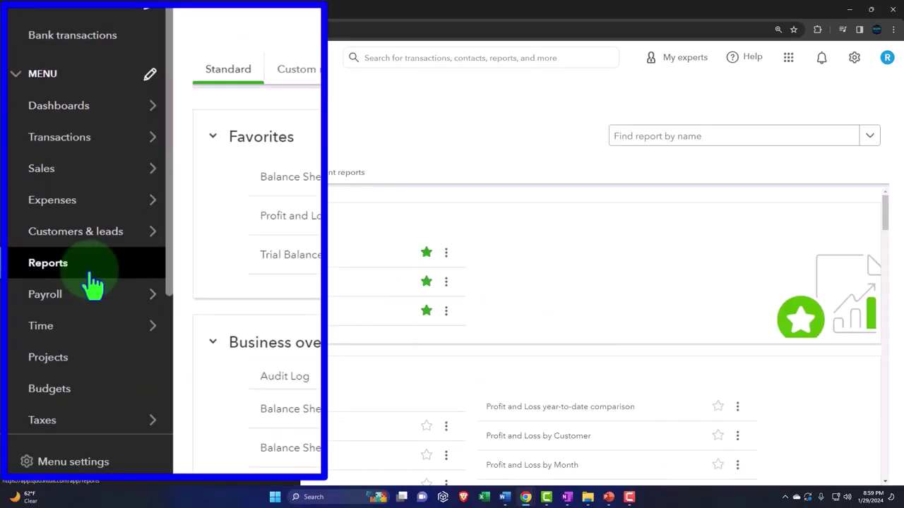
click(137, 60)
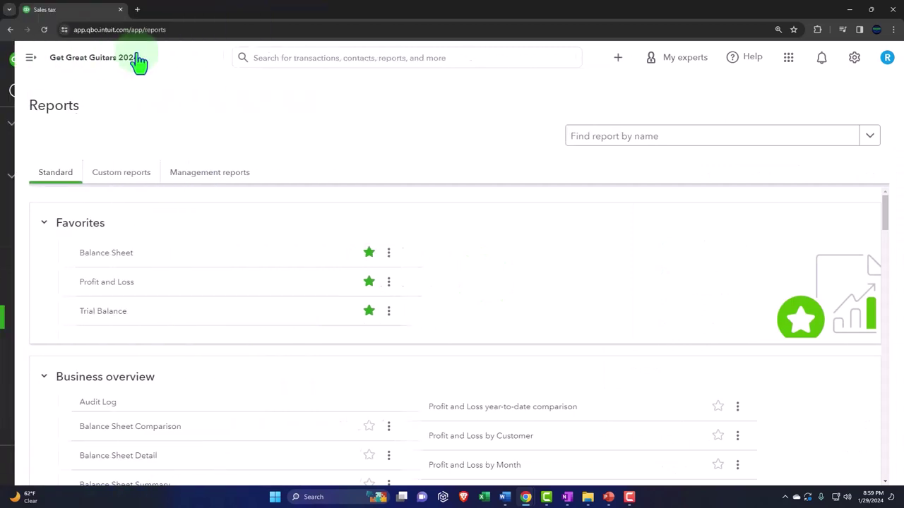
right_click(104, 261)
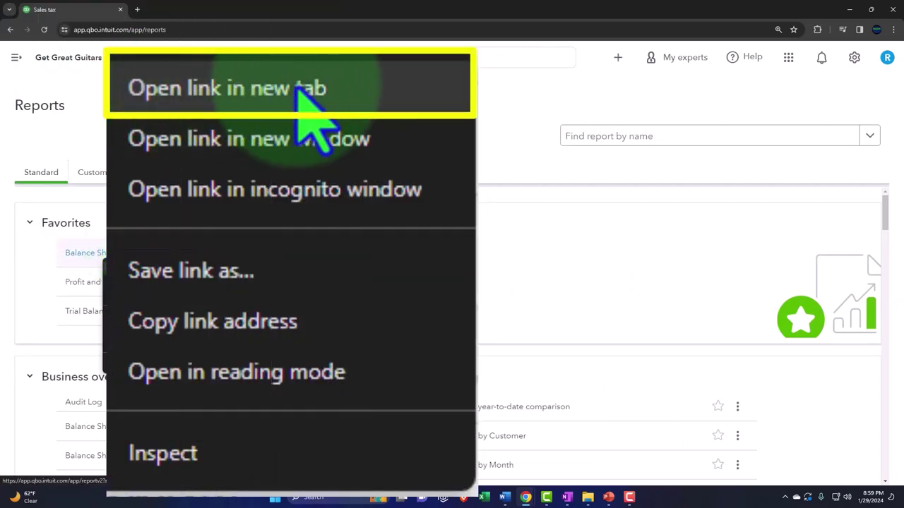
click(152, 269)
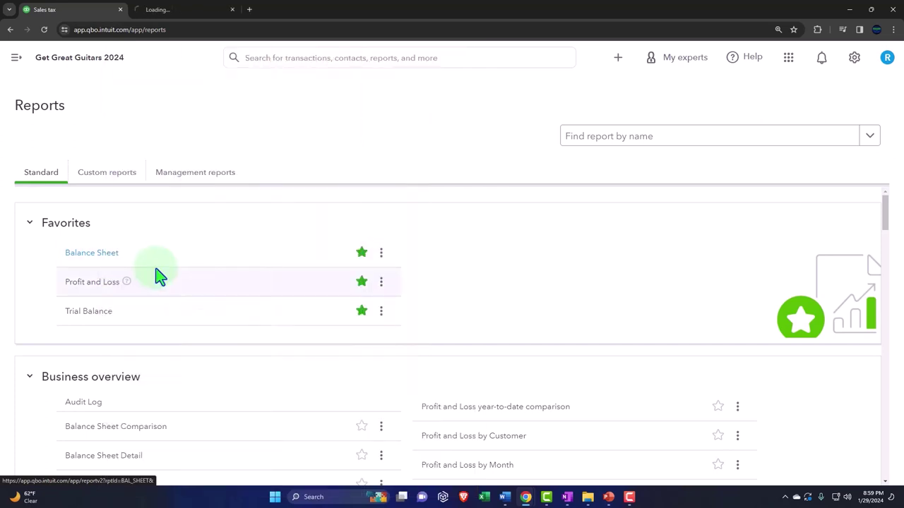
right_click(100, 288)
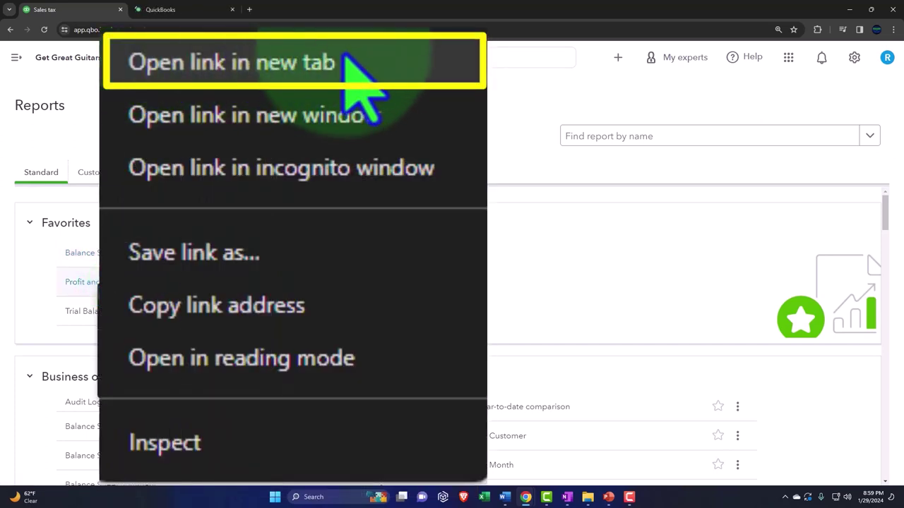
click(159, 297)
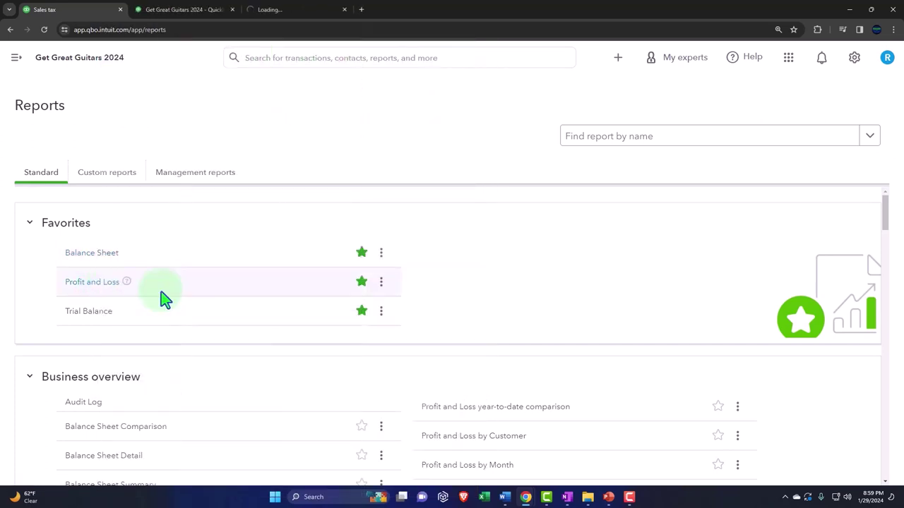
right_click(101, 319)
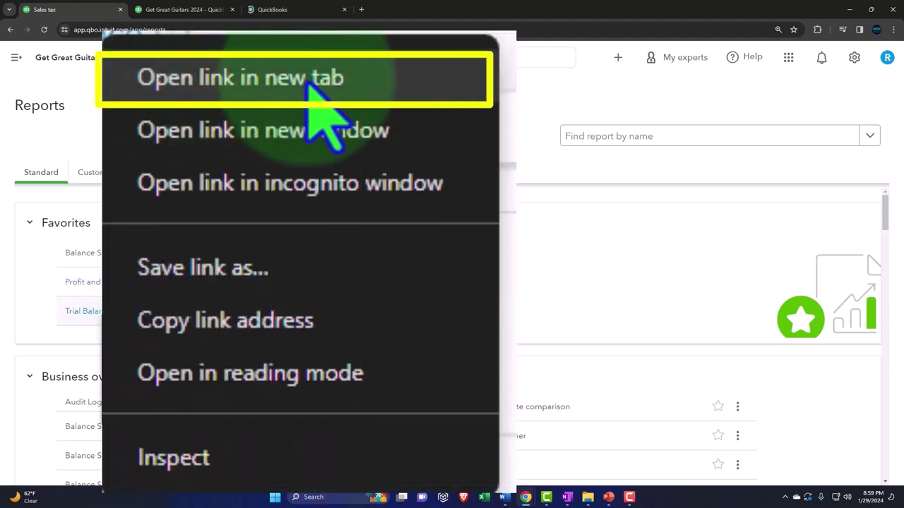
click(157, 330)
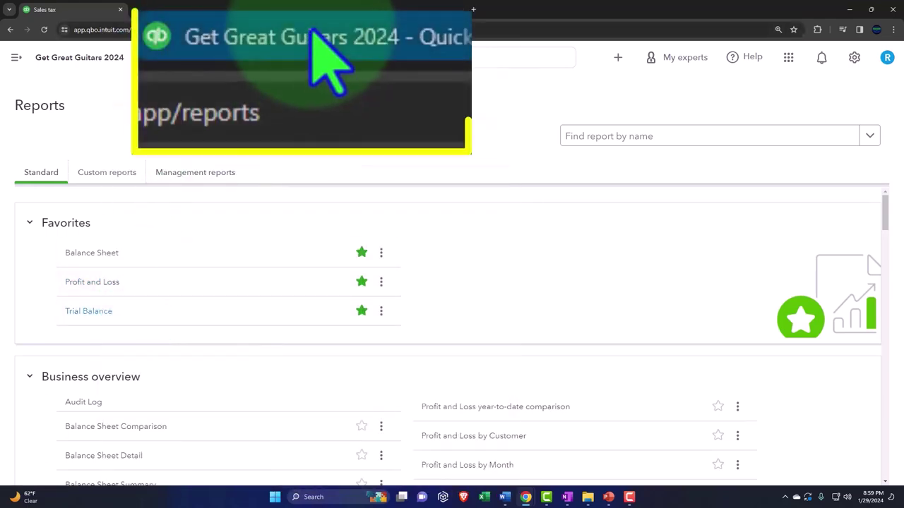
Rerun the Balance Sheet for 01/01/2024–02/28/2024 with columns displayed by Months
click(178, 10)
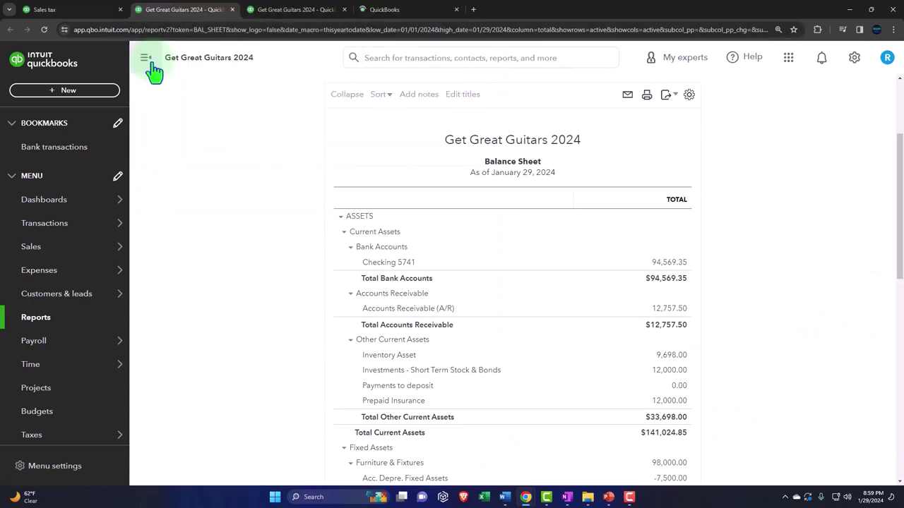
click(148, 61)
scroll(159, 260, up, 3)
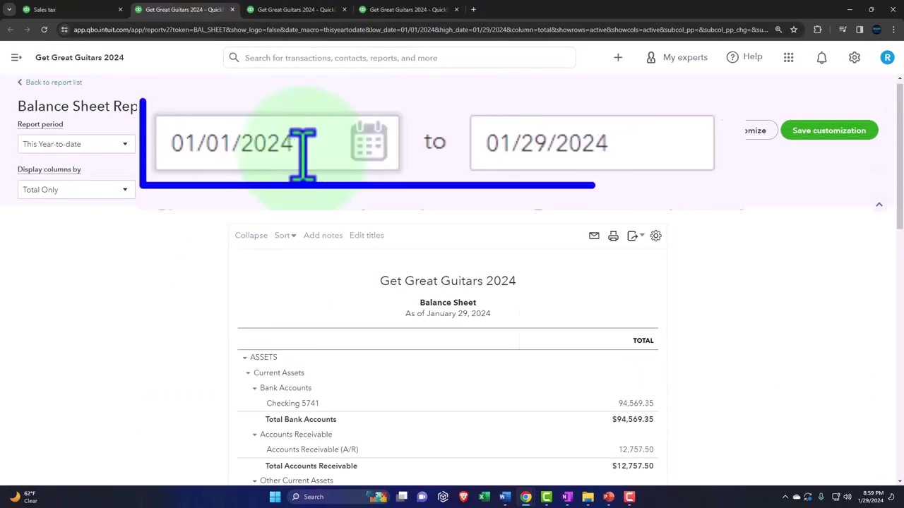
click(189, 145)
text(010124)
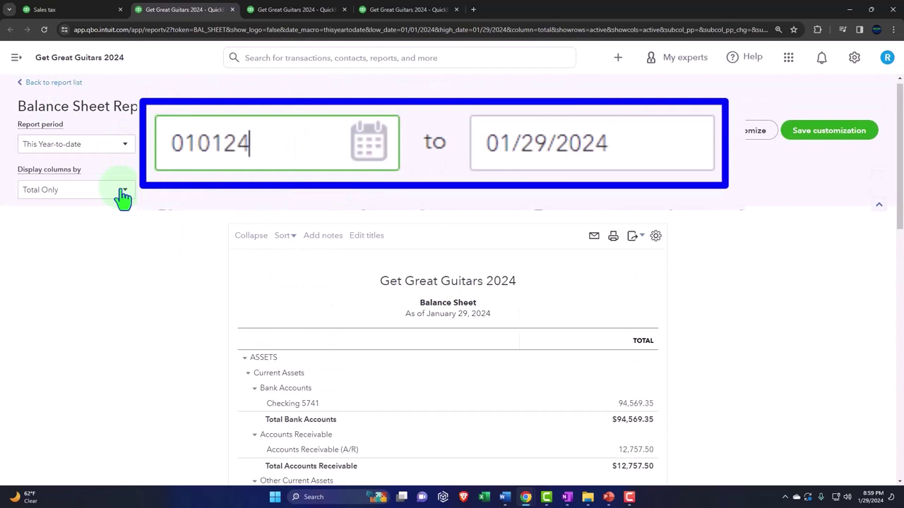
key(Tab)
text(02/28/2024)
click(123, 194)
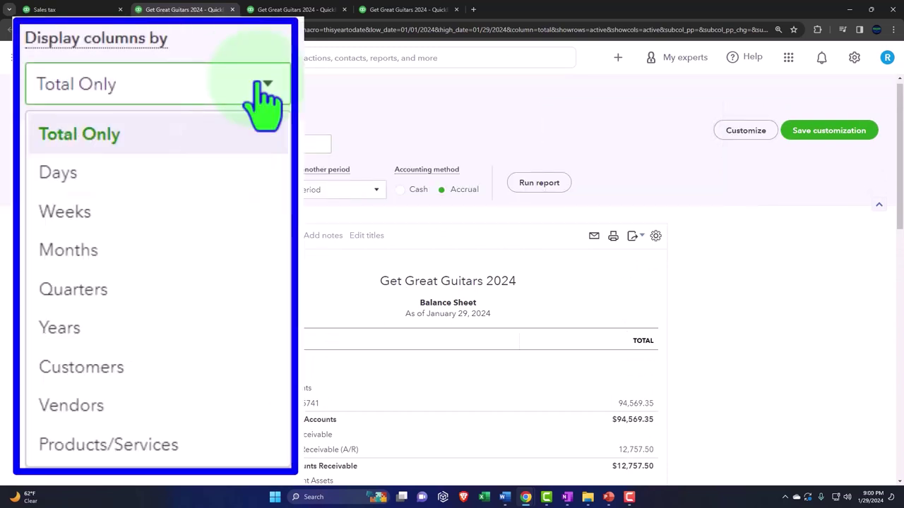
click(76, 263)
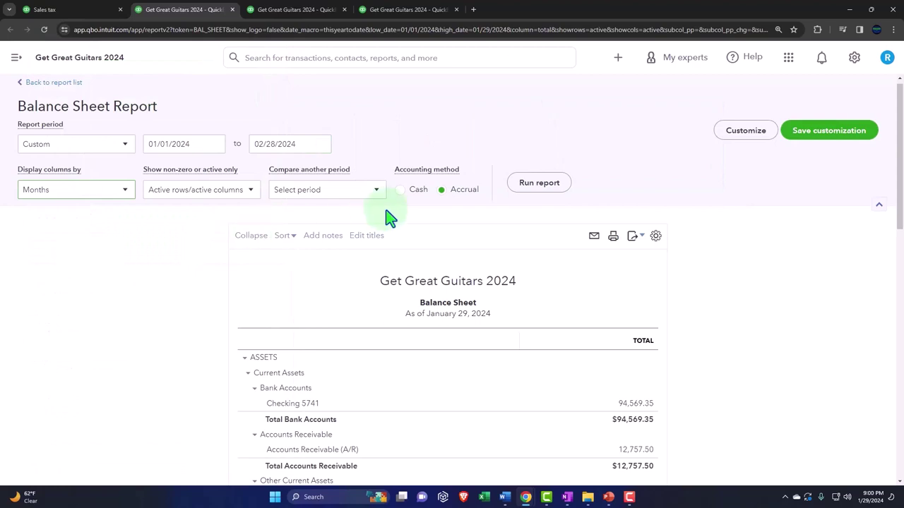
click(536, 185)
scroll(531, 190, down, 2)
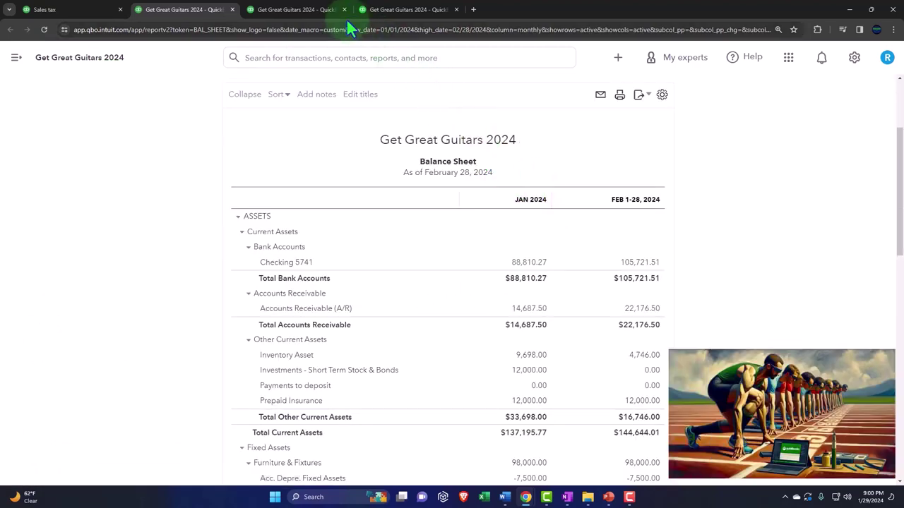
Rerun Profit and Loss for 01/01/2024–02/28/2024 with monthly columns
click(296, 10)
click(158, 58)
scroll(110, 196, up, 2)
click(288, 130)
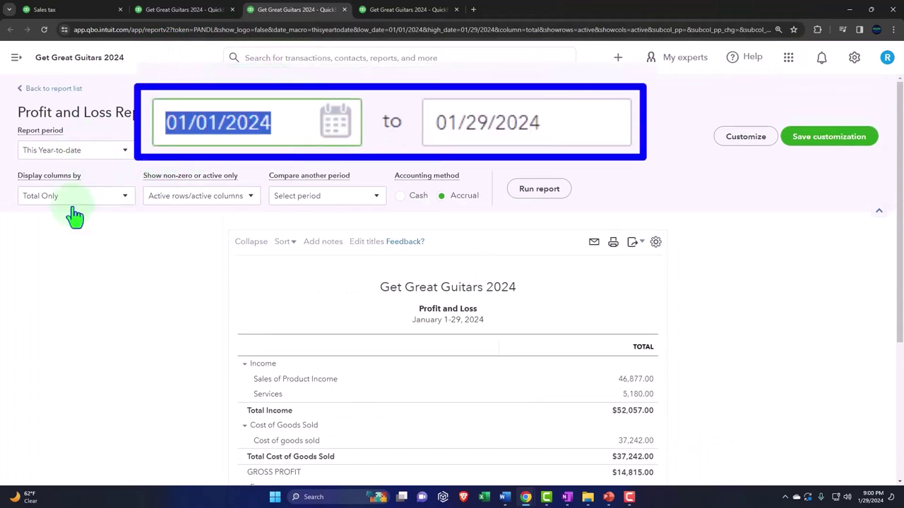
text(01/01/2024)
key(Tab)
text(022824)
key(Tab)
click(111, 198)
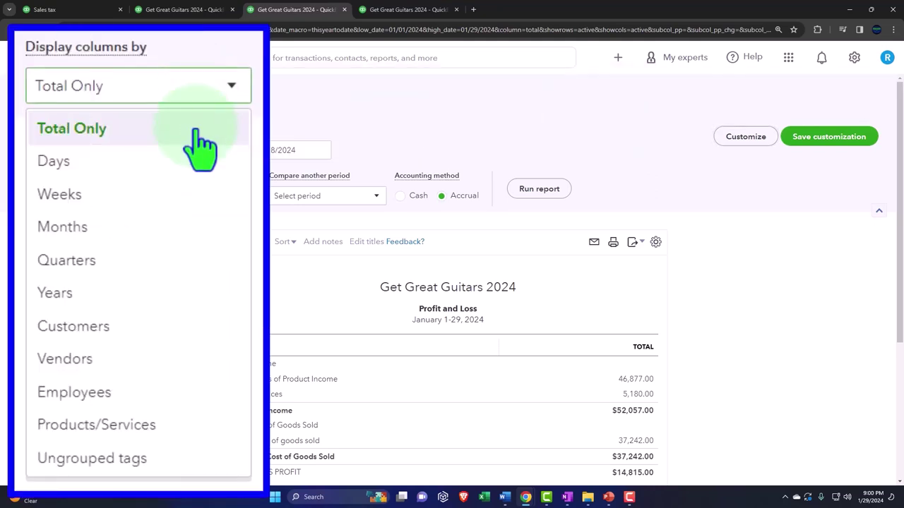
click(203, 227)
click(526, 192)
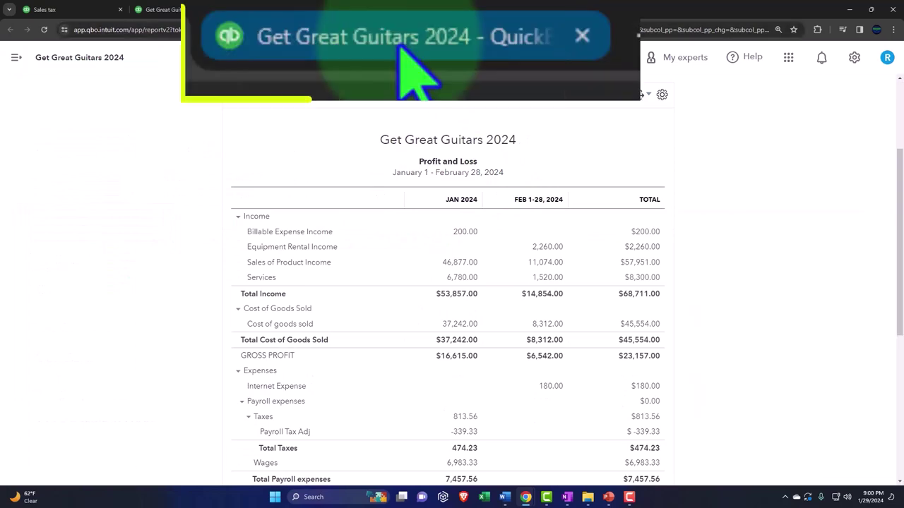
Set the Trial Balance period to 01/01/2024 through 02/28/2024
click(408, 9)
click(137, 58)
scroll(150, 203, up, 3)
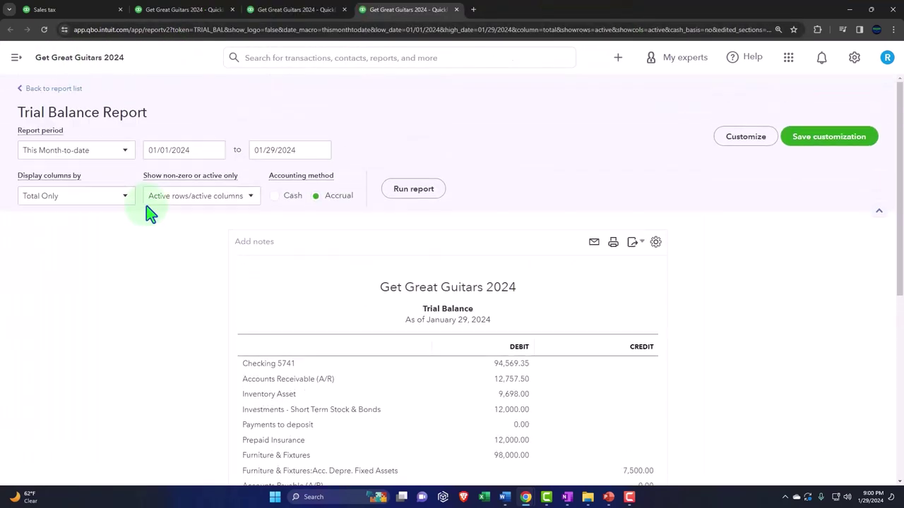
click(190, 148)
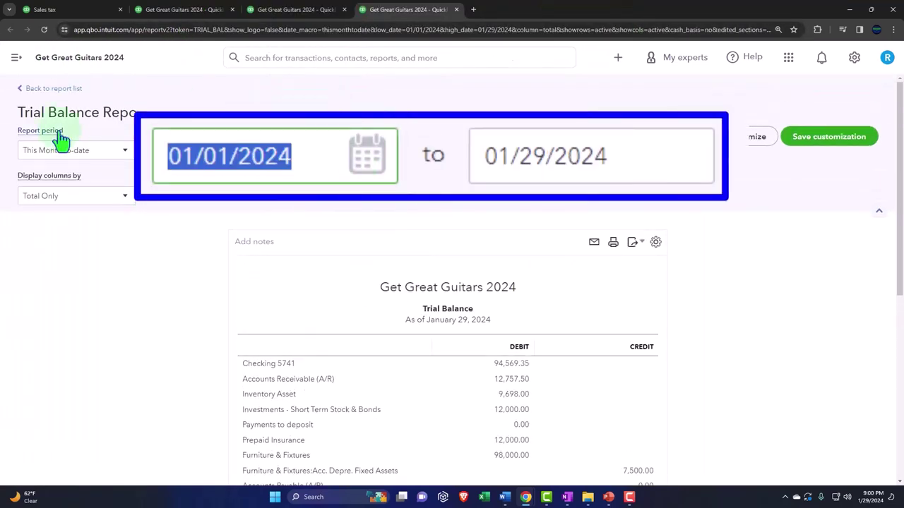
text(010124)
key(Tab)
text(0)
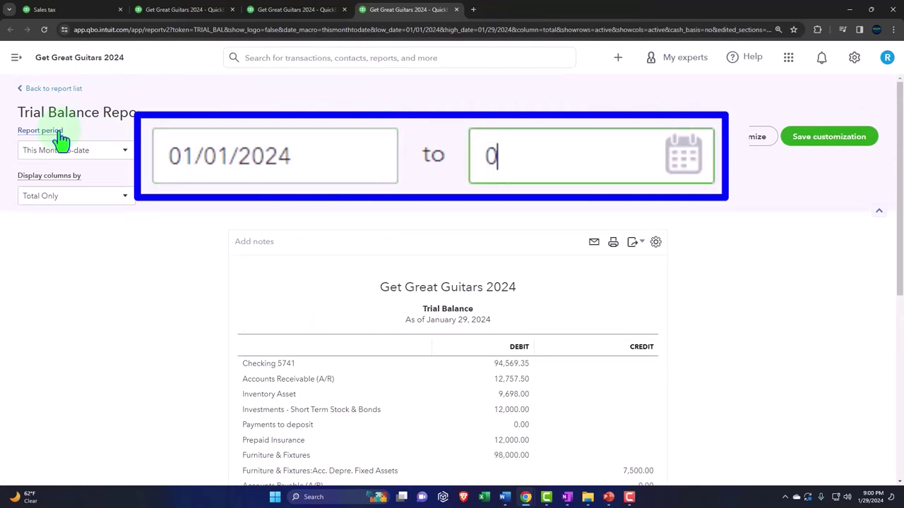
text(2/28/2024)
key(Tab)
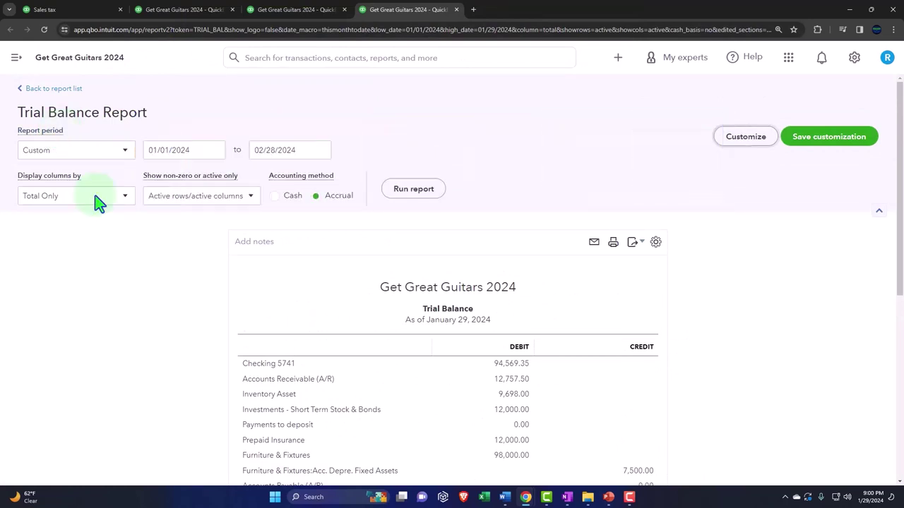
Split the Trial Balance into monthly columns, rerun it, and return to the Balance Sheet tab
click(115, 202)
click(108, 235)
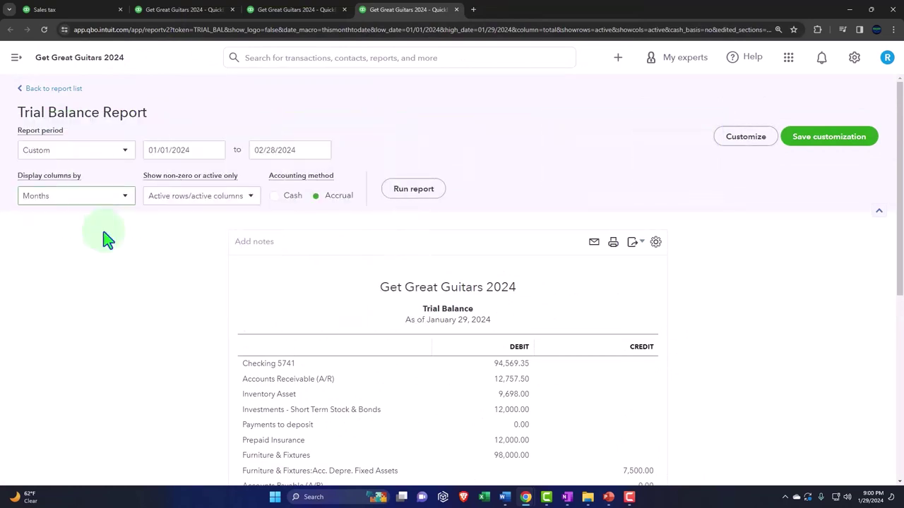
click(415, 192)
scroll(418, 198, down, 2)
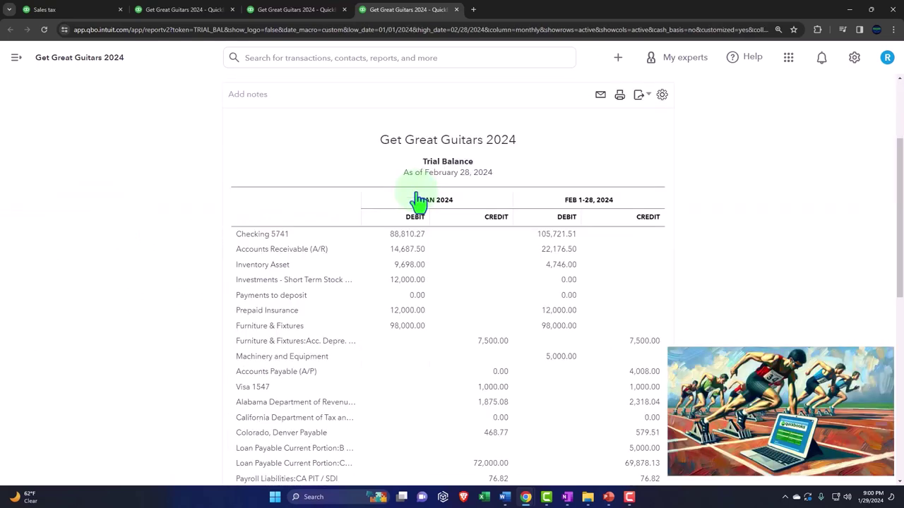
click(221, 11)
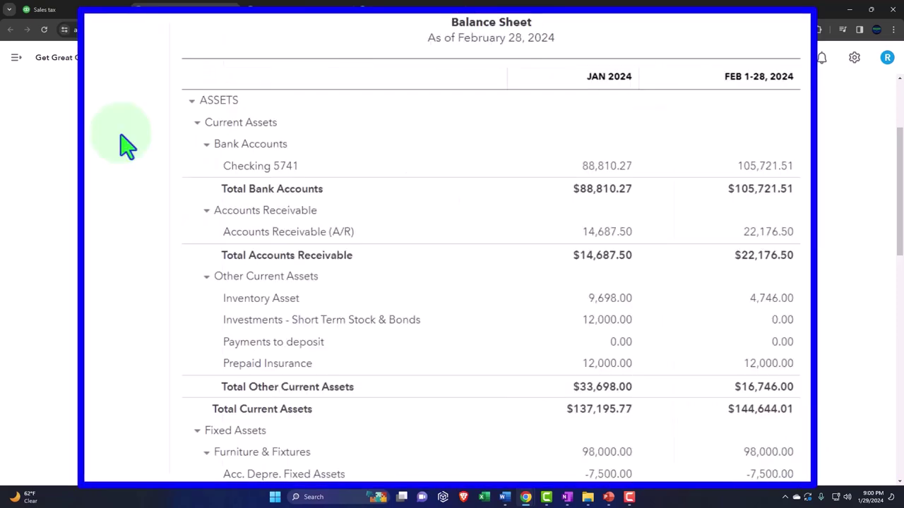
key(ctrl+plus)
key(ctrl+plus)
key(ctrl+plus)
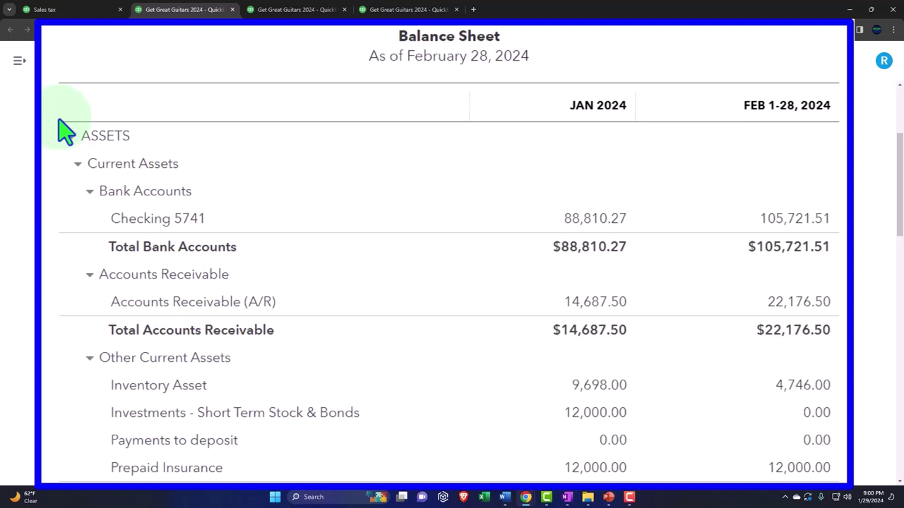
scroll(65, 130, down, 1)
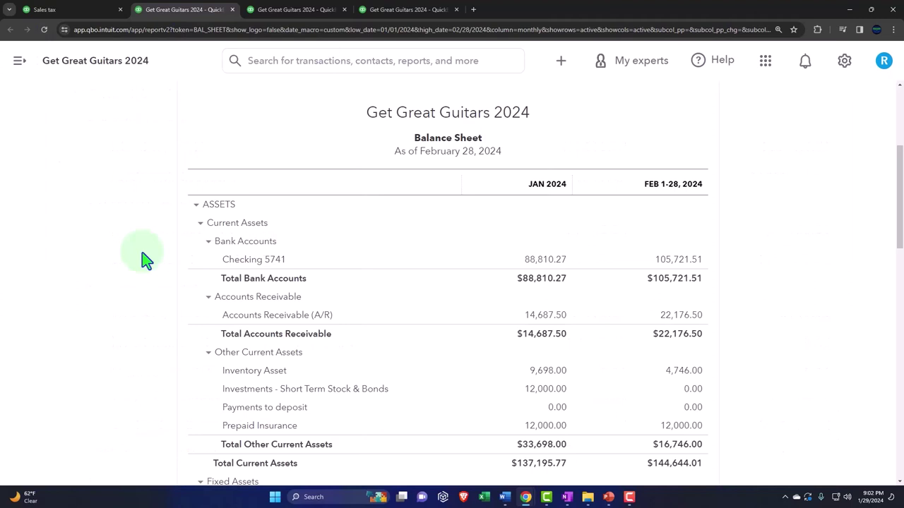
scroll(144, 259, down, 3)
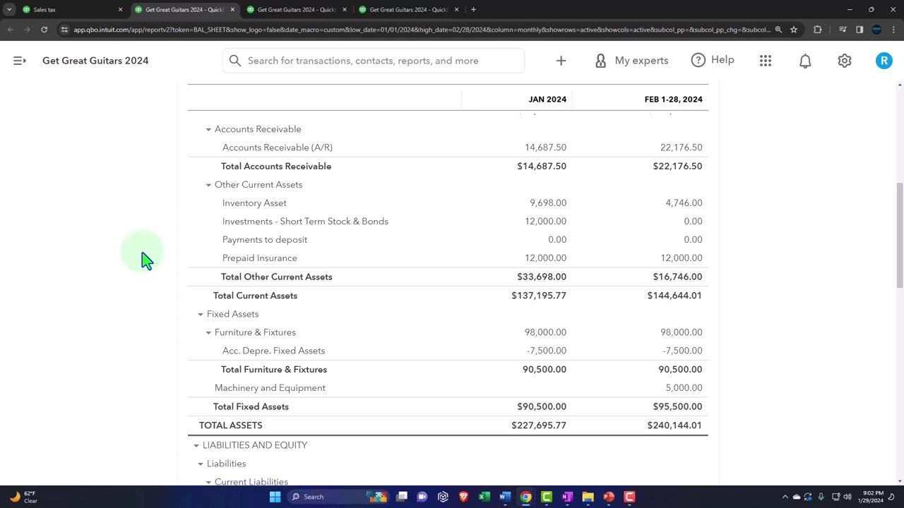
scroll(145, 260, down, 1)
scroll(145, 260, down, 1)
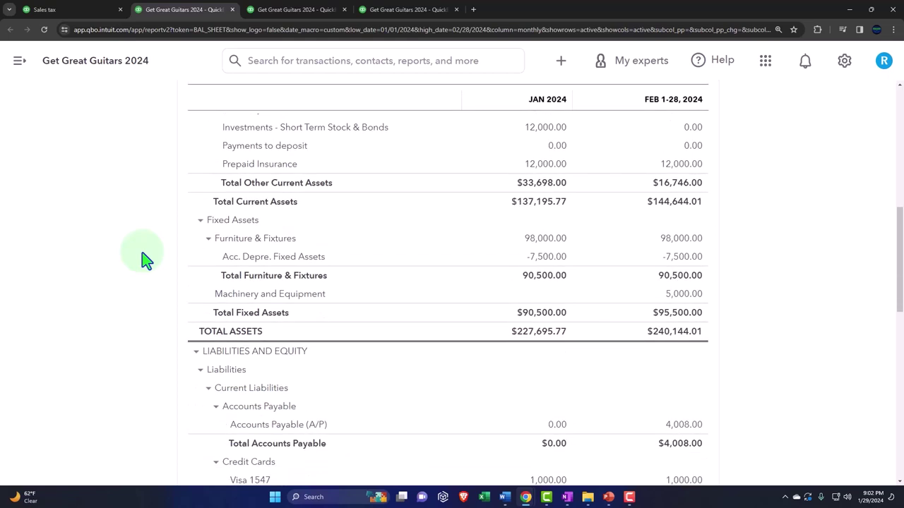
scroll(145, 260, down, 2)
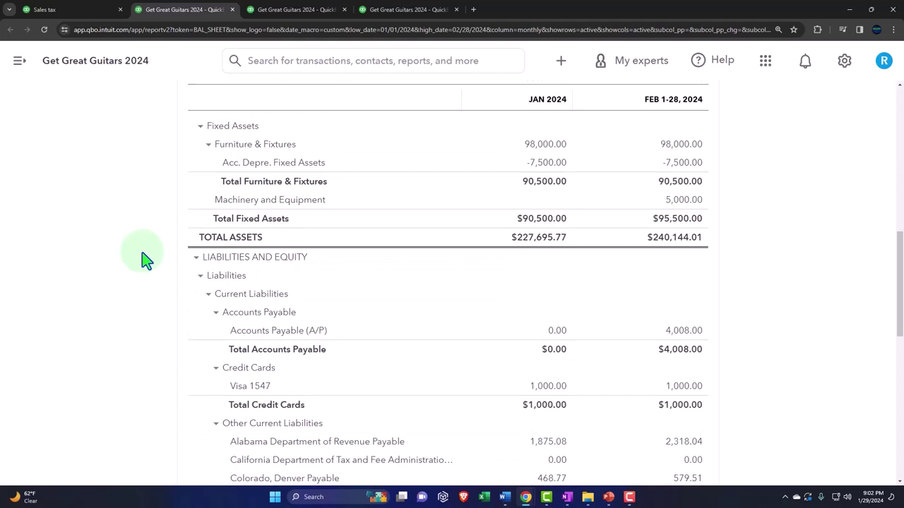
scroll(145, 260, down, 1)
scroll(144, 260, down, 2)
scroll(144, 260, down, 1)
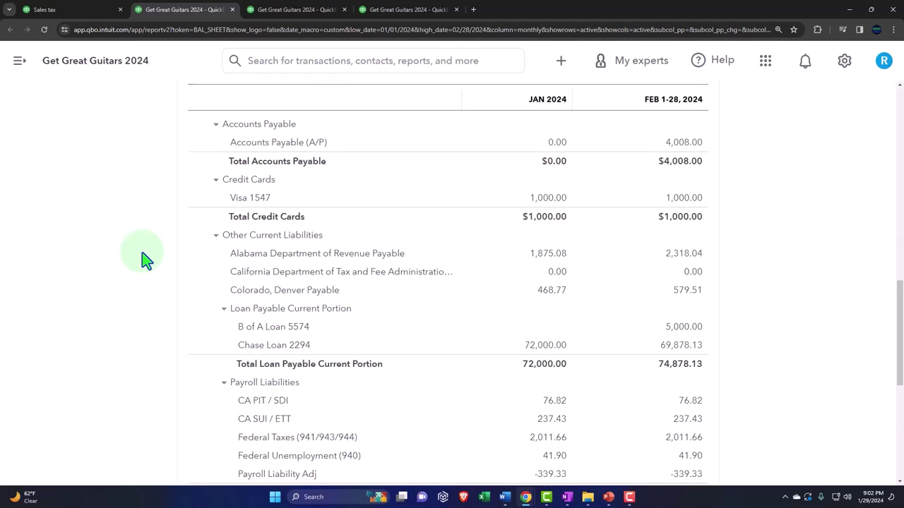
scroll(144, 260, down, 2)
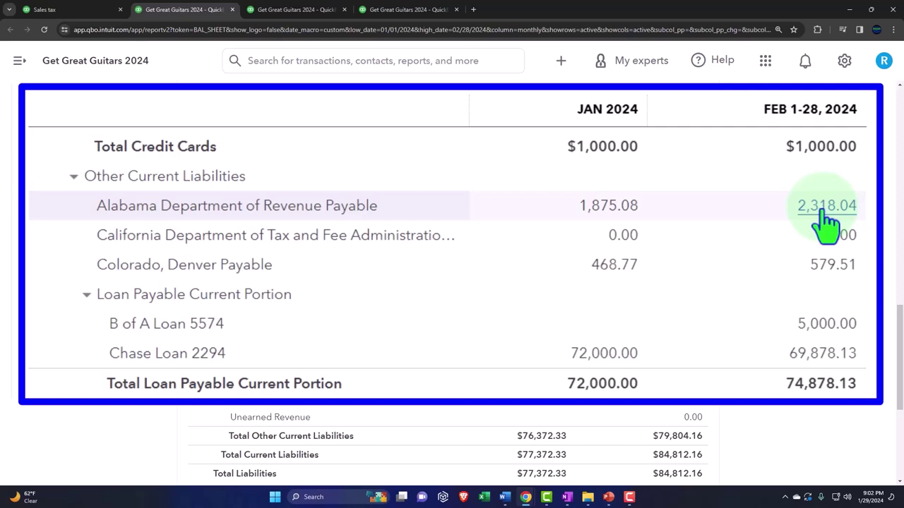
Open the + New create menu and close it without choosing anything
click(563, 65)
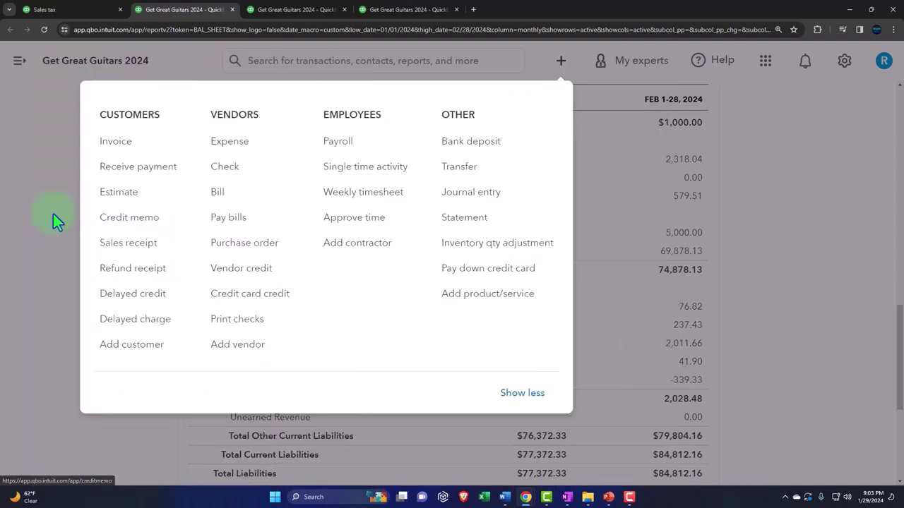
click(57, 216)
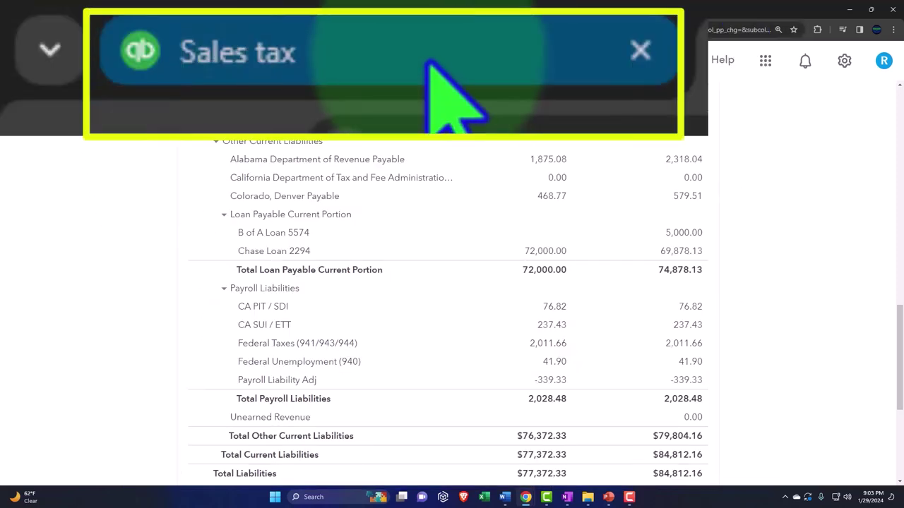
Open the Sales tax page under Taxes and zoom the browser out to 110%
click(80, 12)
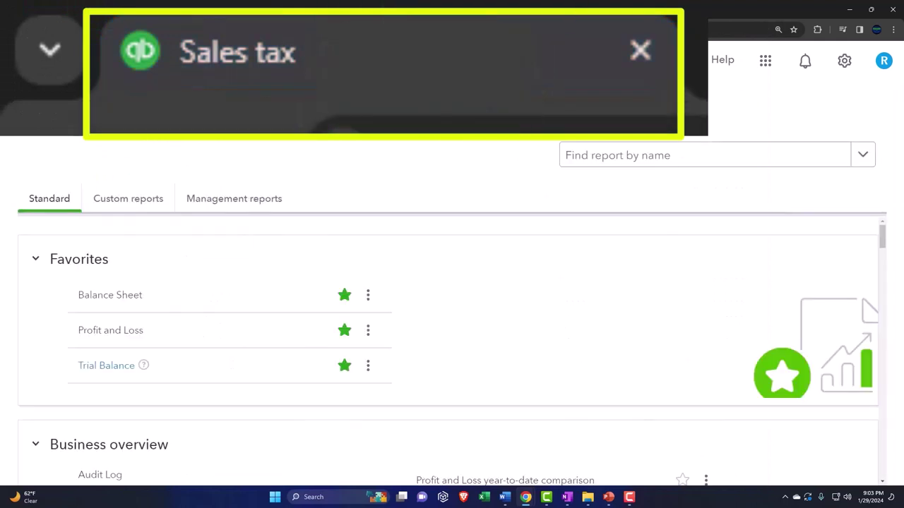
click(19, 61)
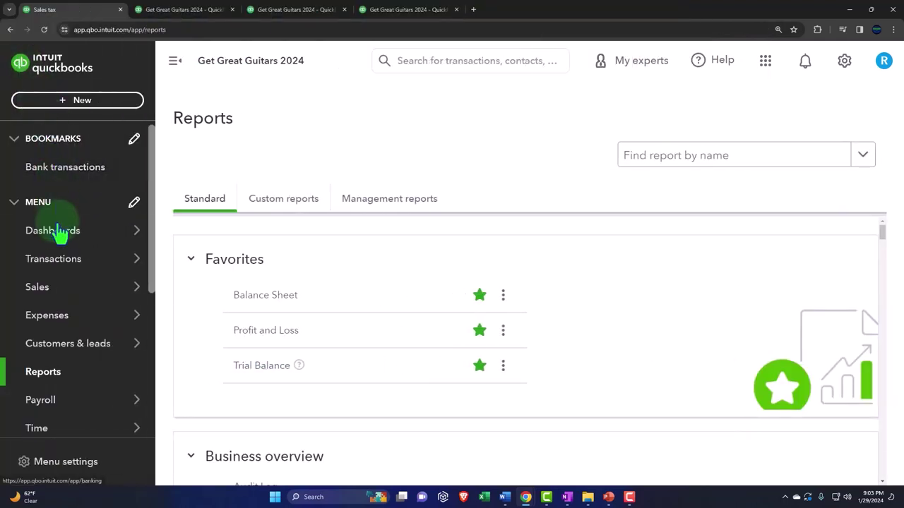
mouse_move(61, 230)
scroll(101, 57, down, 3)
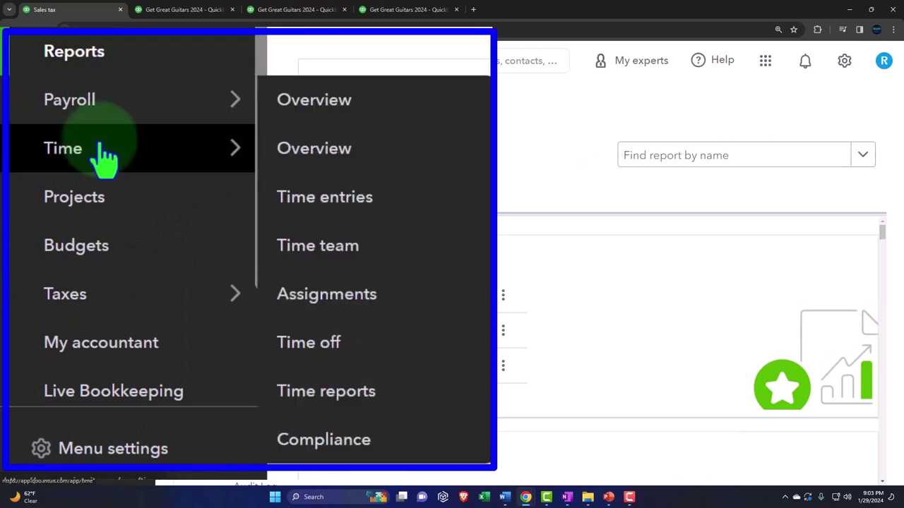
click(95, 311)
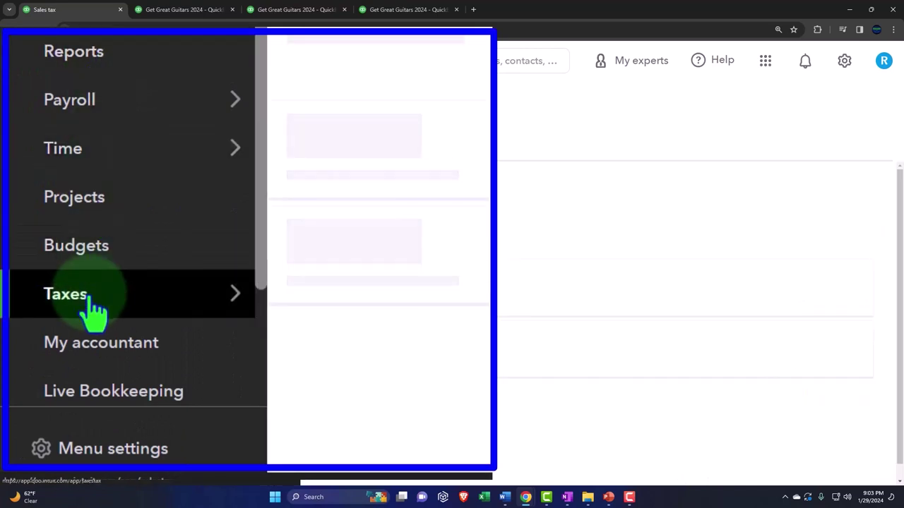
click(63, 166)
key(ctrl+minus)
key(ctrl+minus)
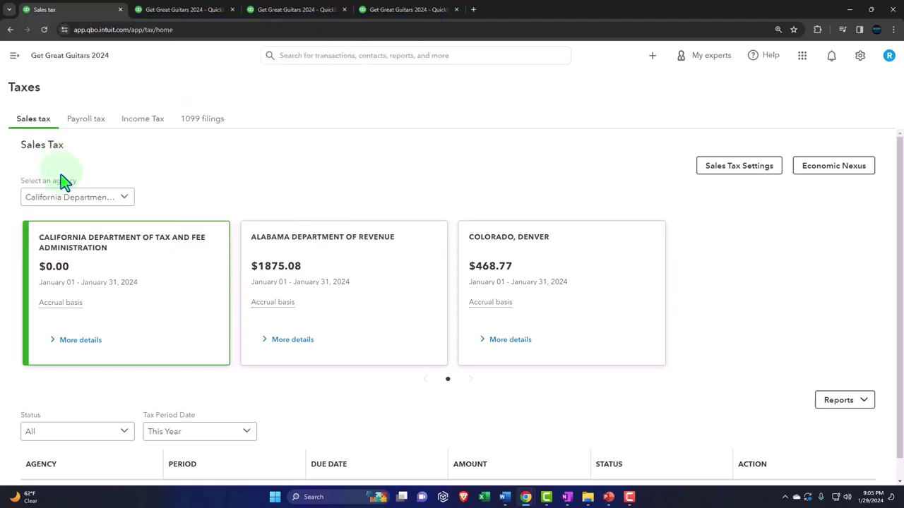
Review the tax agency list, keep California selected, and open Sales Tax Settings
click(122, 200)
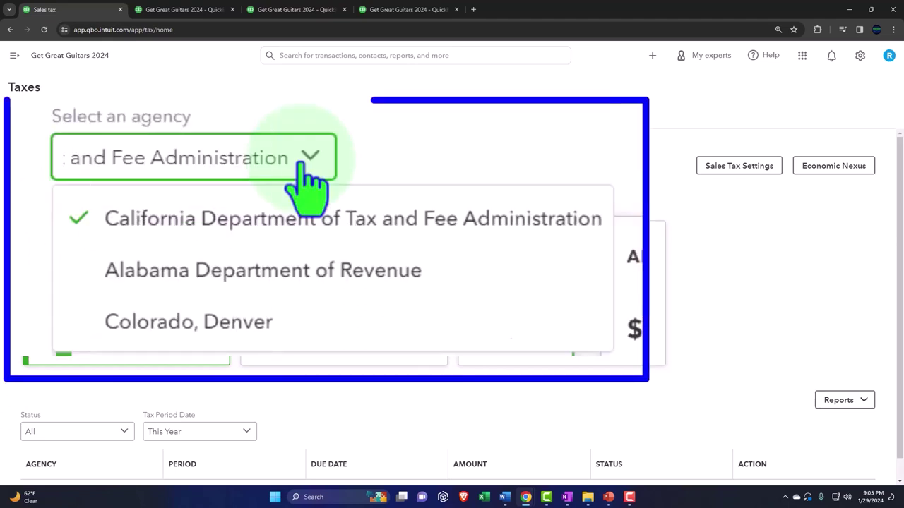
click(605, 90)
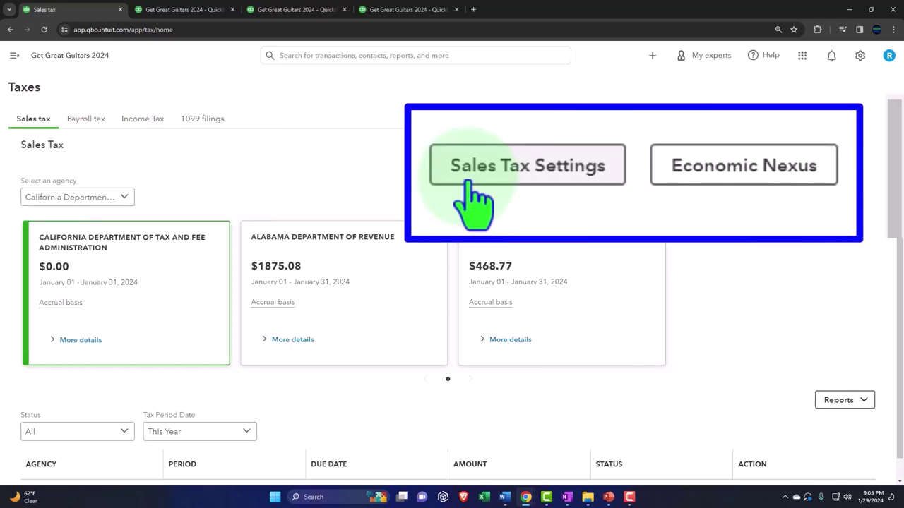
click(714, 170)
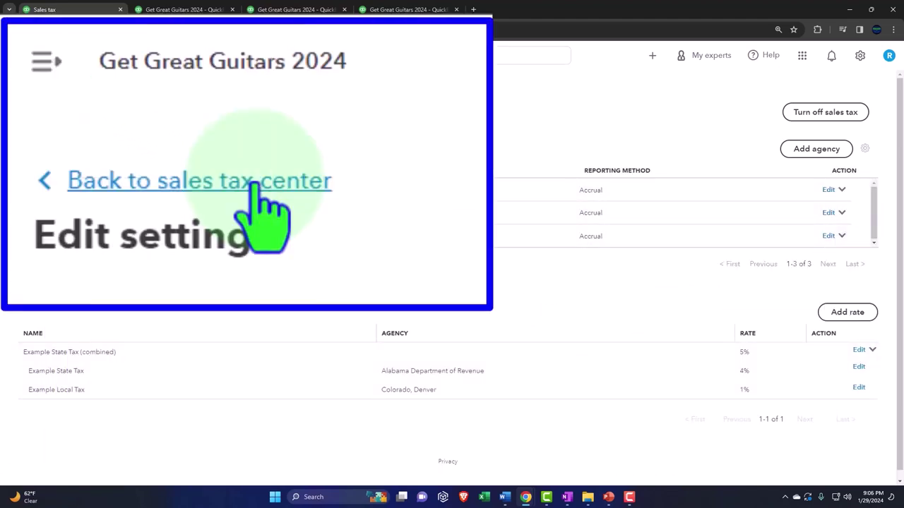
Return to the Sales Tax center and scroll down to the filings table
click(79, 93)
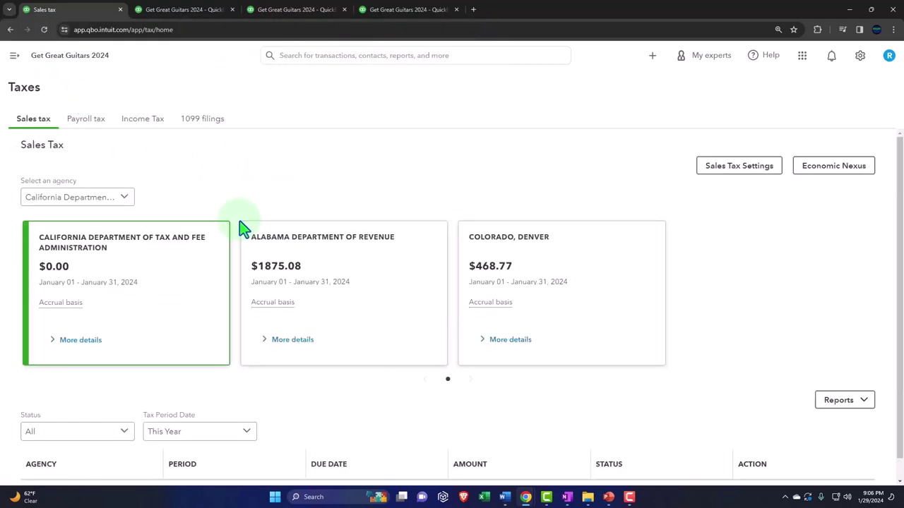
scroll(240, 227, down, 1)
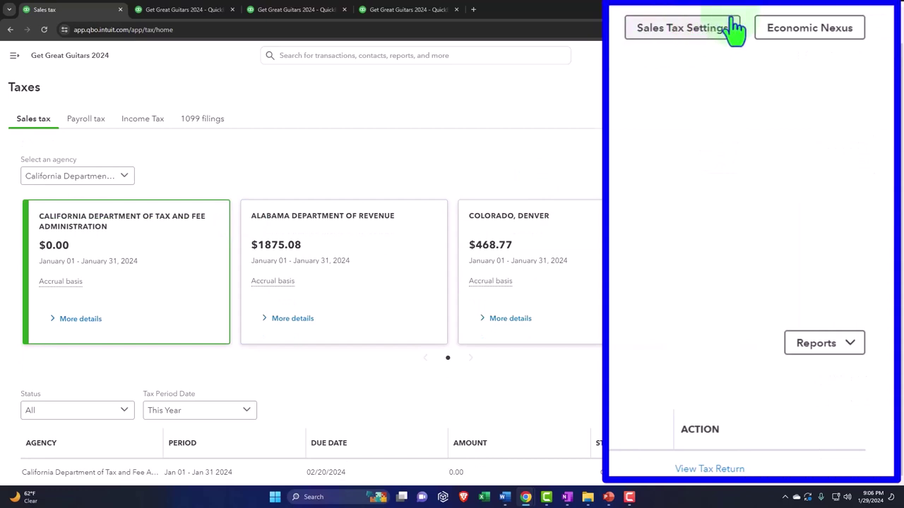